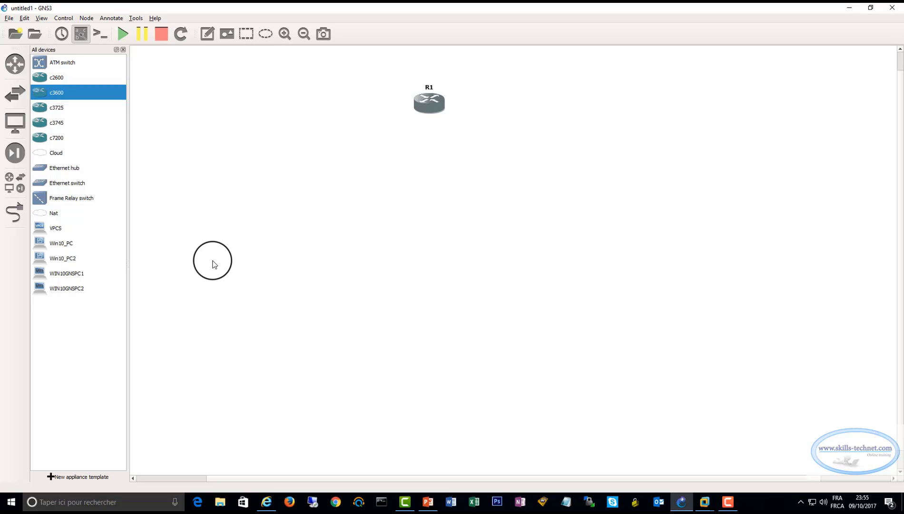
# Review the VMware local and advanced local settings and the VMware VM templates in the preferences
pyautogui.click(24, 19)
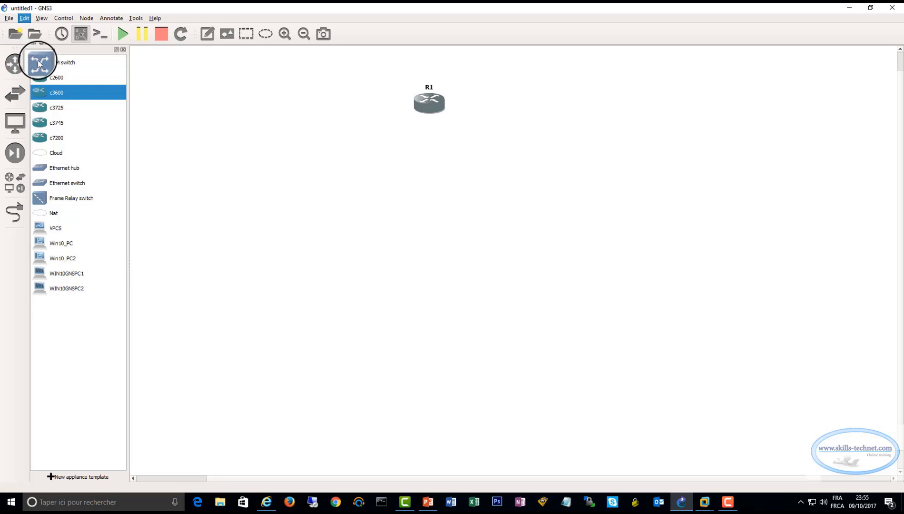
pyautogui.click(40, 62)
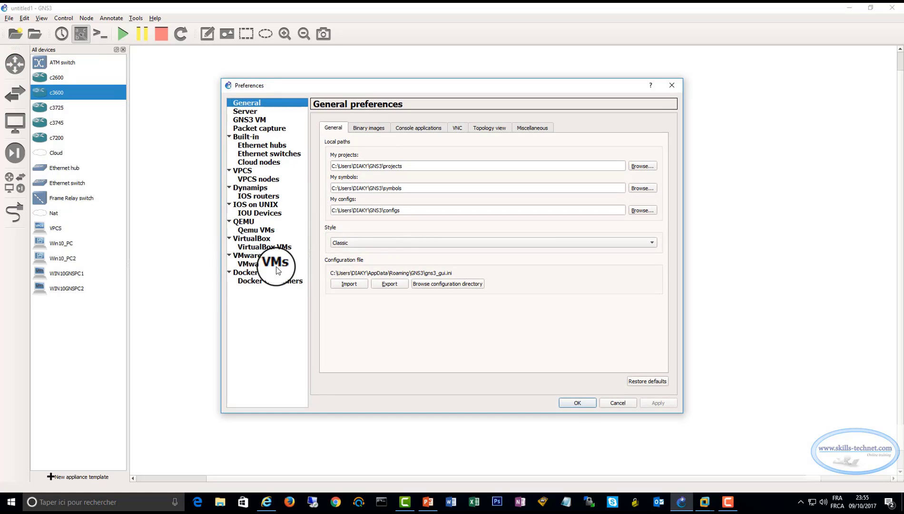
pyautogui.click(251, 256)
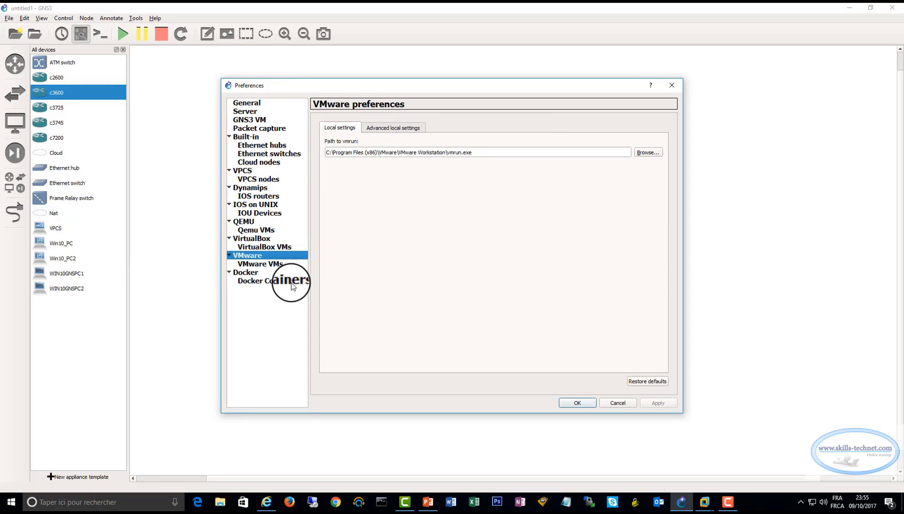
pyautogui.click(390, 128)
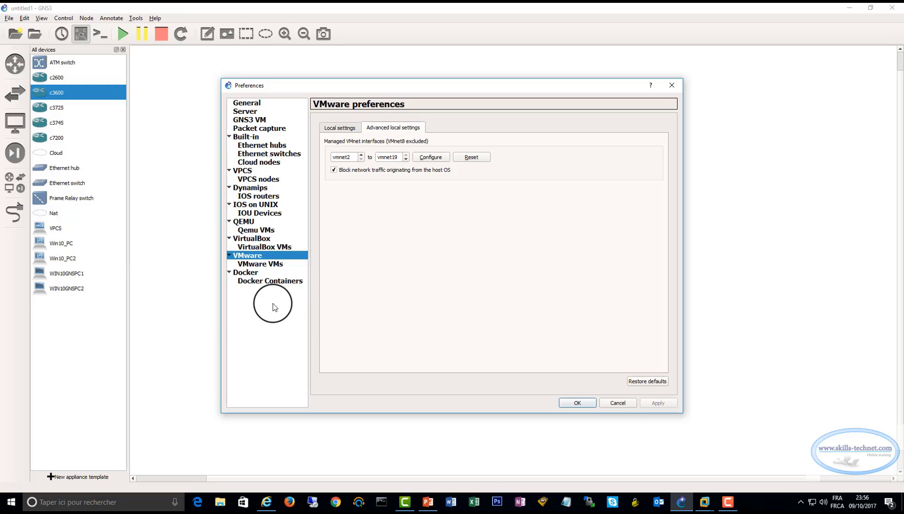
pyautogui.click(254, 264)
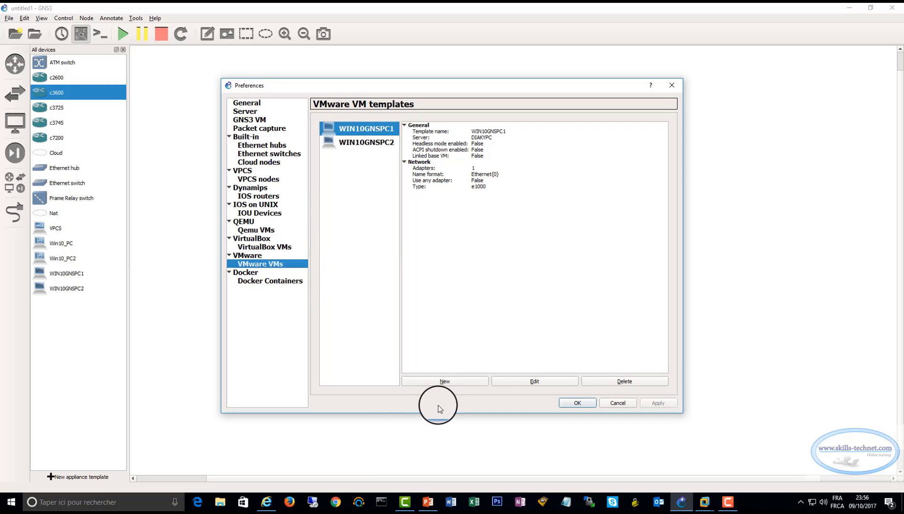
pyautogui.click(451, 381)
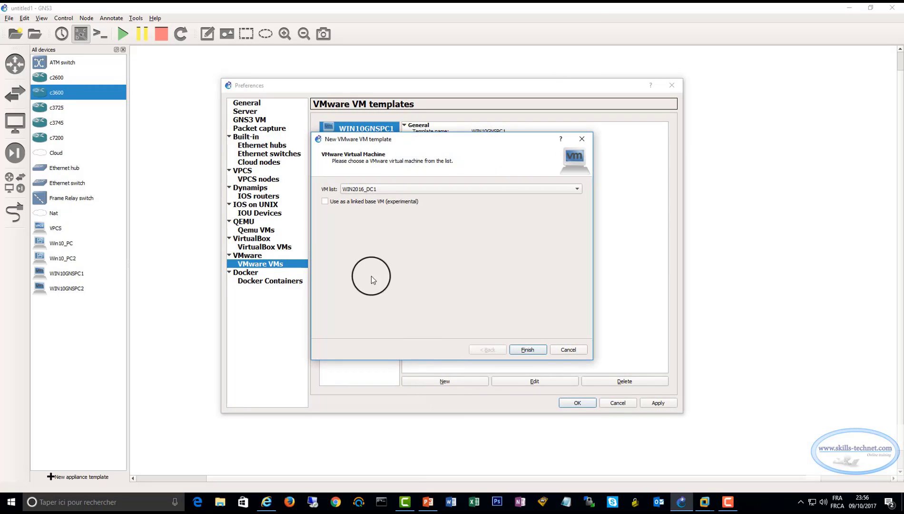
pyautogui.click(576, 189)
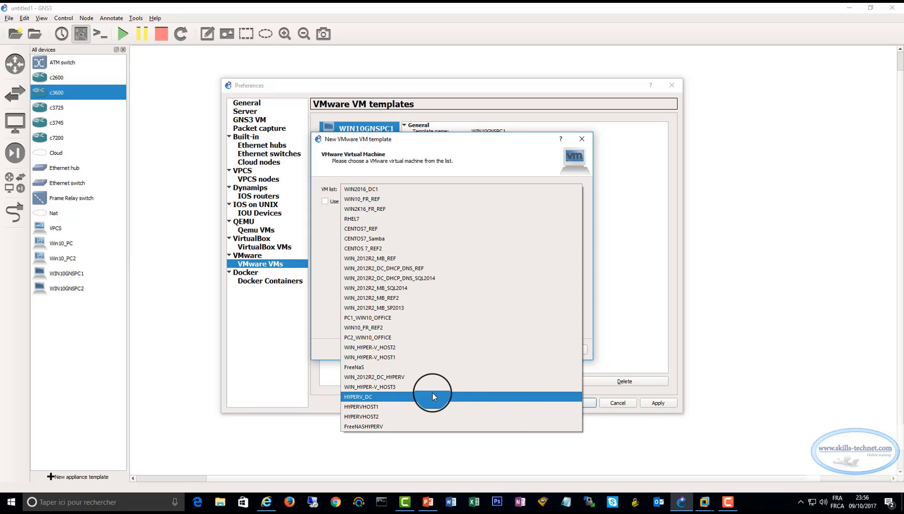
pyautogui.click(364, 209)
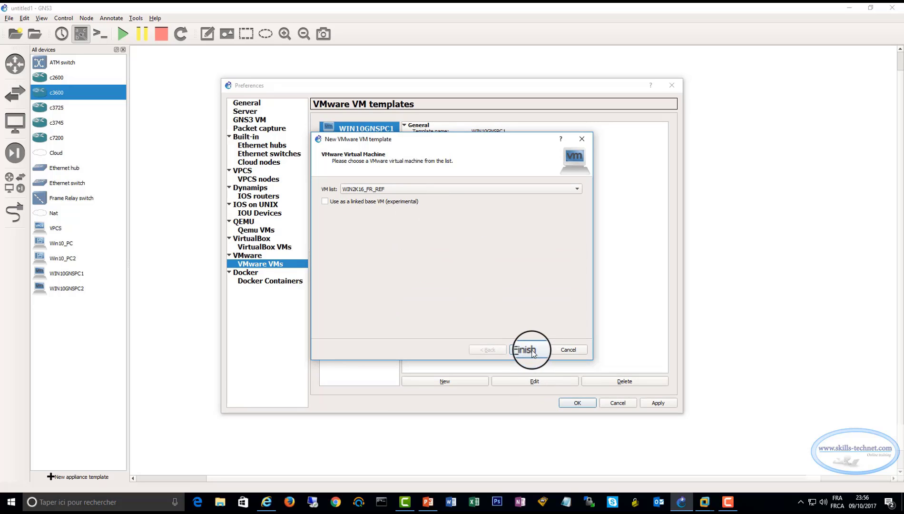
pyautogui.click(586, 353)
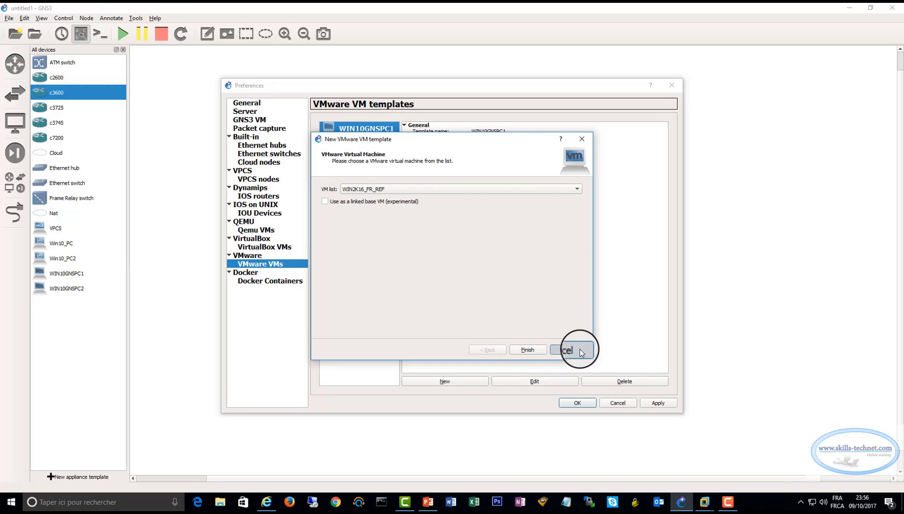
# Examine the WIN10GNSPC1 and WIN10GNSPC2 VM template settings, and close the preferences without saving
pyautogui.click(365, 141)
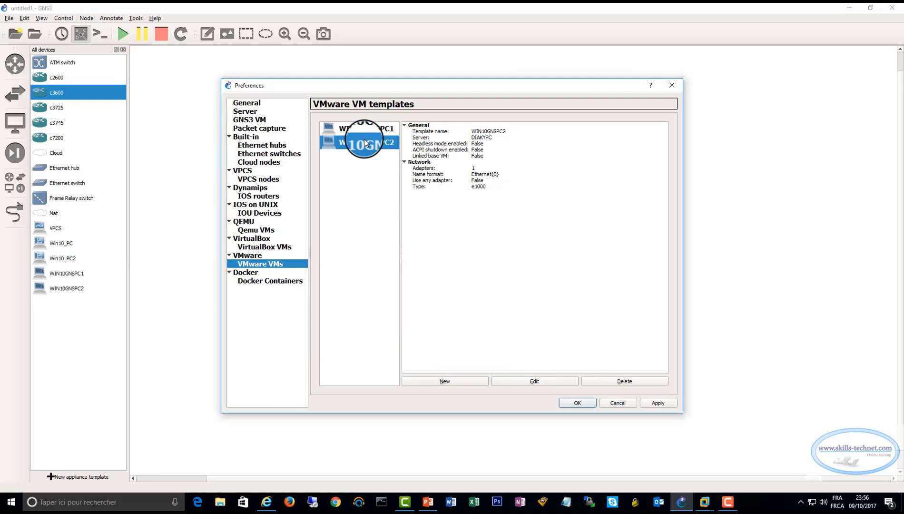
pyautogui.click(366, 134)
pyautogui.click(367, 139)
pyautogui.click(366, 133)
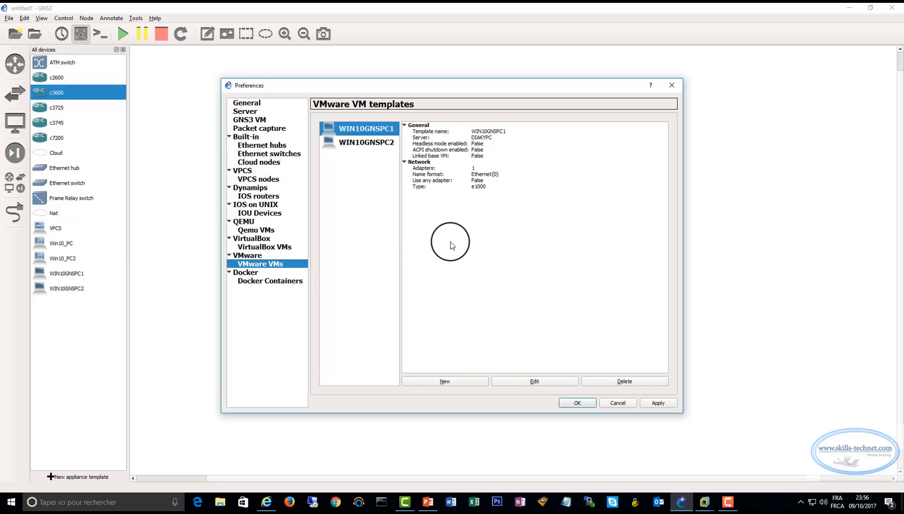
pyautogui.click(625, 404)
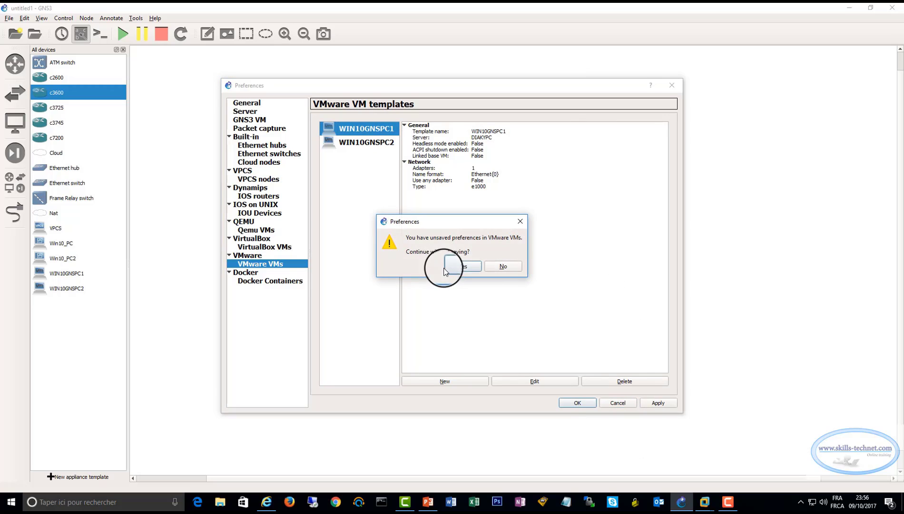
pyautogui.click(464, 267)
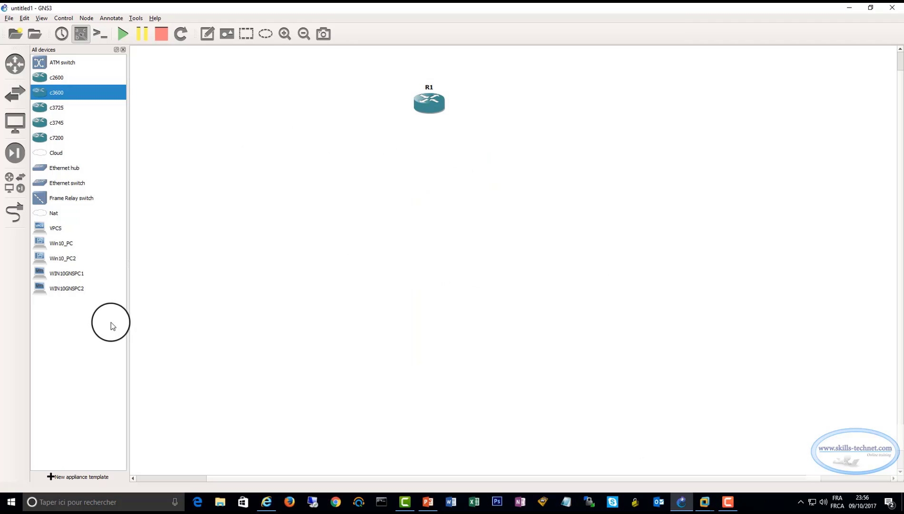
# Add the WIN10GNSPC1 and WIN10GNSPC2 machines to the topology and spread them apart below R1, one on each side
pyautogui.moveTo(60, 273); pyautogui.dragTo(281, 240)
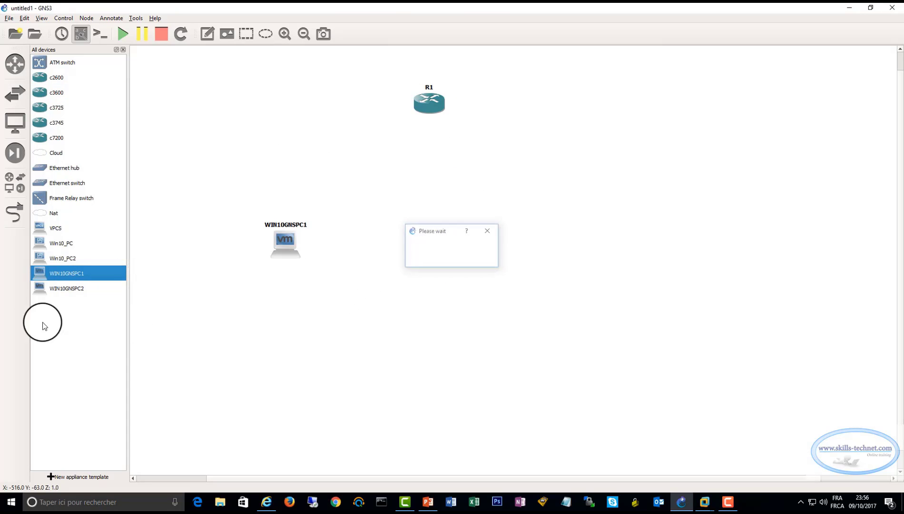
pyautogui.moveTo(60, 289); pyautogui.dragTo(516, 246)
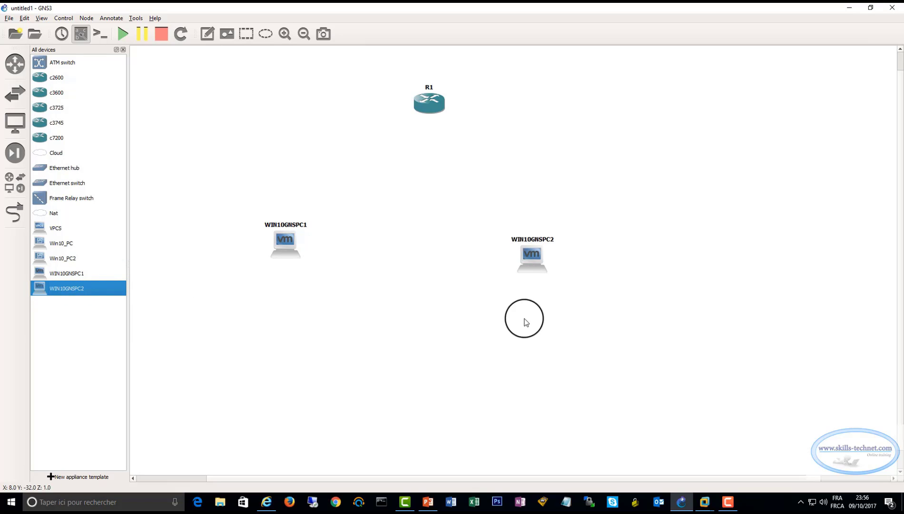
pyautogui.click(123, 50)
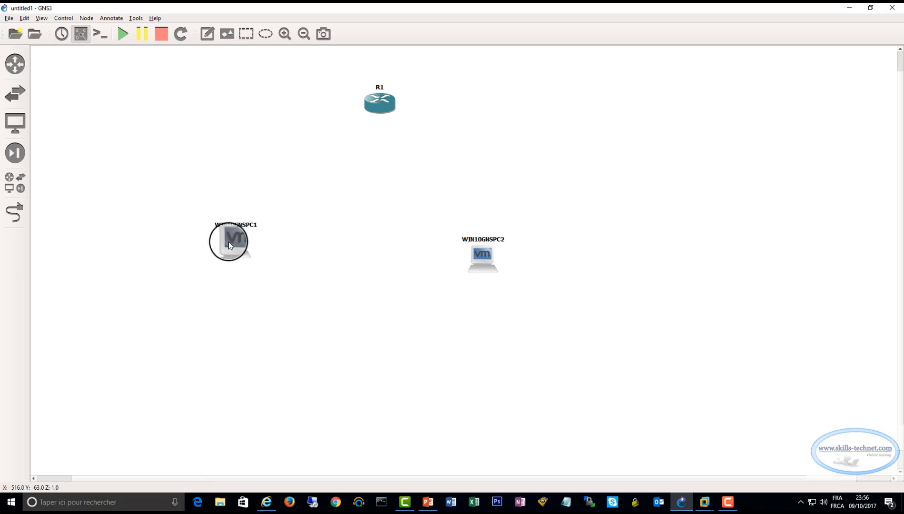
pyautogui.moveTo(482, 254); pyautogui.dragTo(566, 279)
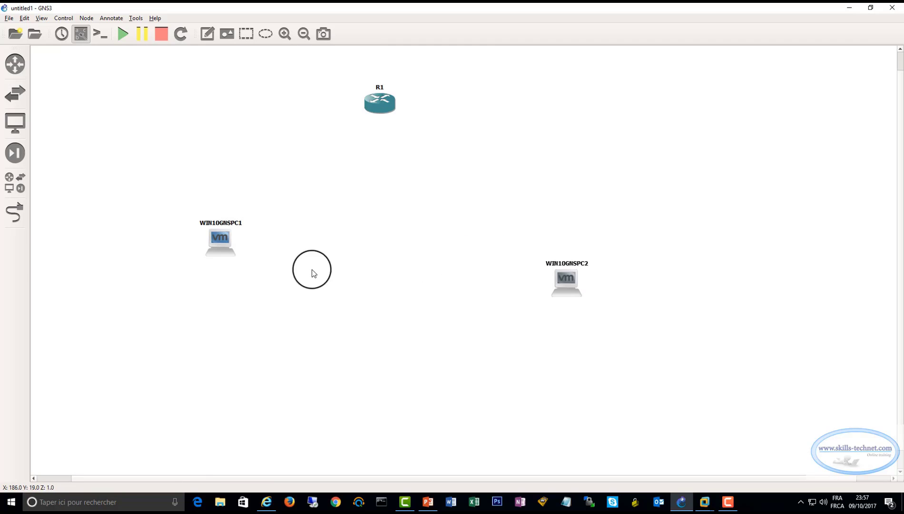
pyautogui.moveTo(220, 237); pyautogui.dragTo(214, 287)
pyautogui.moveTo(571, 295); pyautogui.dragTo(568, 311)
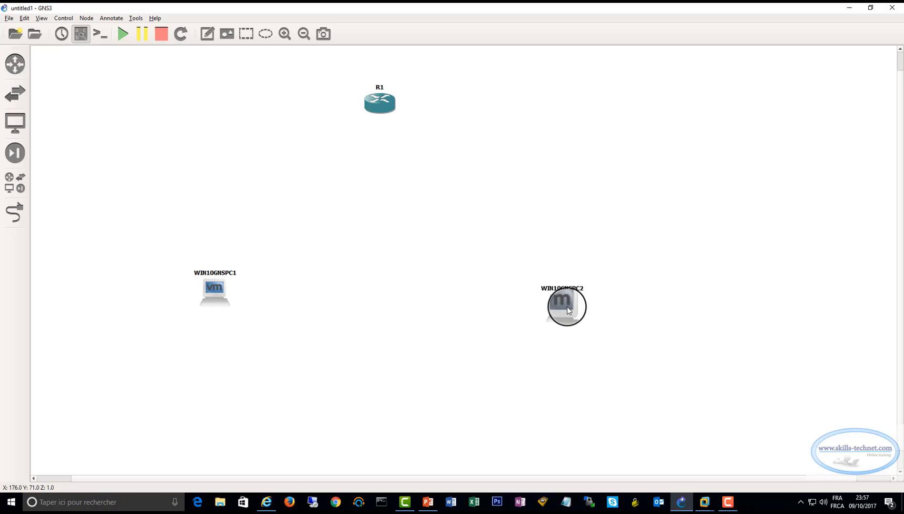
# Link the e0/0 interface of WIN10GNSPC1 to the f0/0 interface of R1
pyautogui.click(16, 212)
pyautogui.click(214, 289)
pyautogui.click(240, 297)
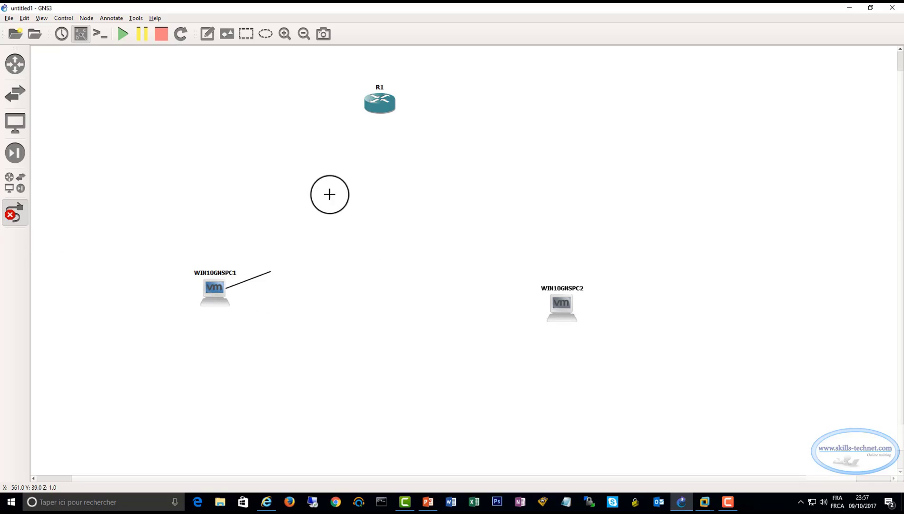
pyautogui.click(379, 101)
pyautogui.click(397, 117)
# Link the f0/1 interface of R1 to the e0/0 interface of WIN10GNSPC2 and stop adding links
pyautogui.click(385, 110)
pyautogui.click(407, 120)
pyautogui.click(560, 304)
pyautogui.click(590, 308)
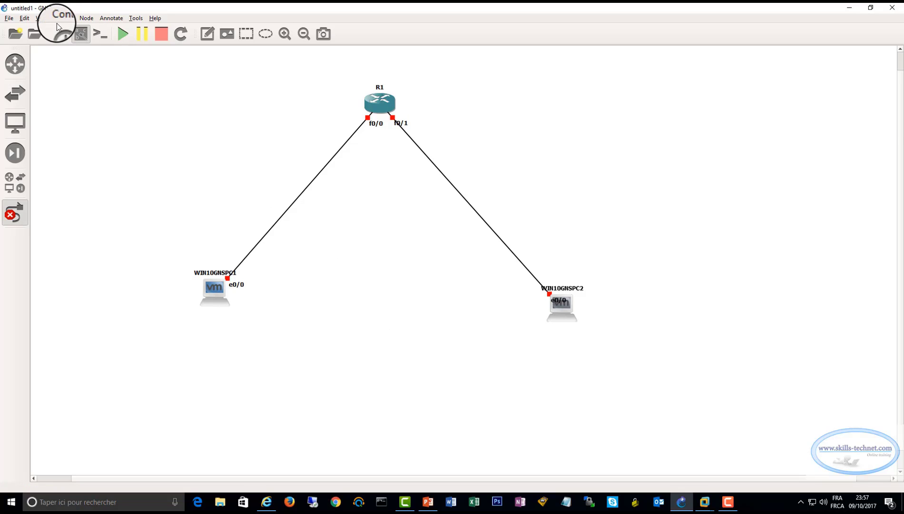
pyautogui.click(15, 212)
# Move the name labels of WIN10GNSPC1 and WIN10GNSPC2 beneath their icons
pyautogui.moveTo(218, 272); pyautogui.dragTo(218, 317)
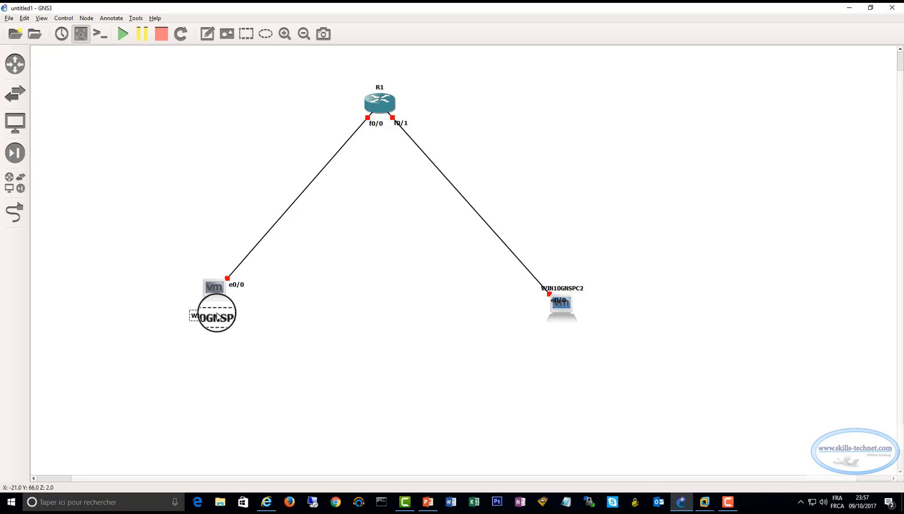
pyautogui.moveTo(555, 291); pyautogui.dragTo(564, 334)
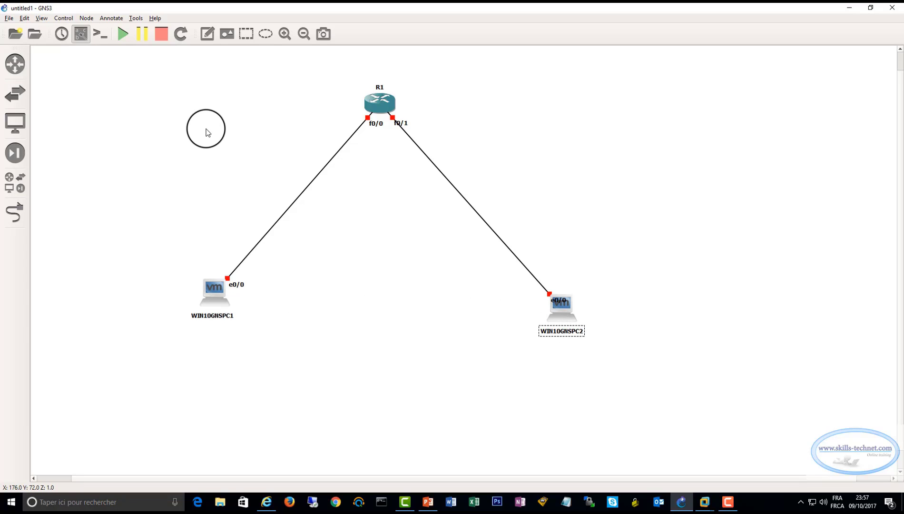
# Add a text note reading "SOUS-RESEAU 1" just above WIN10GNSPC1
pyautogui.click(210, 35)
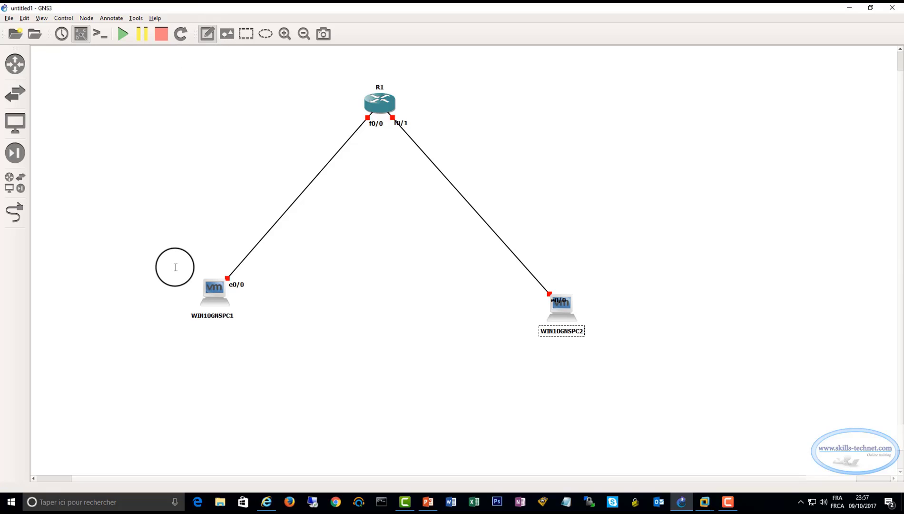
pyautogui.click(162, 257)
pyautogui.write('sOUS')
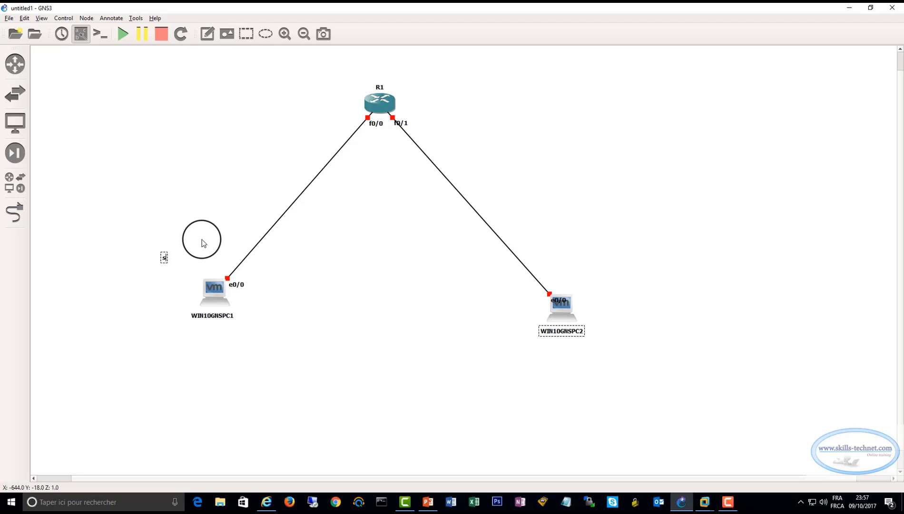
pyautogui.press('BackSpace')
pyautogui.press('BackSpace')
pyautogui.press('BackSpace')
pyautogui.press('BackSpace')
pyautogui.write('Sous')
pyautogui.press('BackSpace')
pyautogui.press('BackSpace')
pyautogui.press('BackSpace')
pyautogui.press('BackSpace')
pyautogui.write('SOUS-RESEAU 1')
pyautogui.click(203, 243)
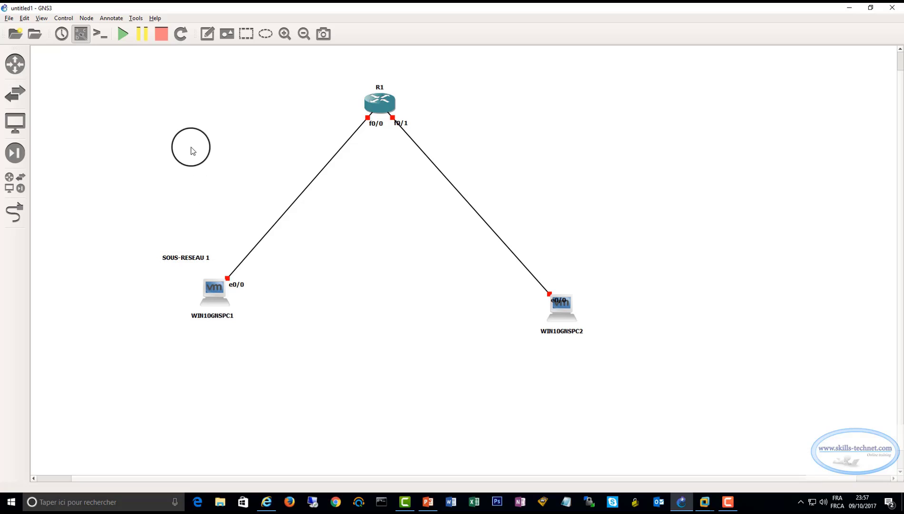
# Add a "SOUS-RESEAU 2" text note near WIN10GNSPC2 and position both subnet notes above their machines
pyautogui.click(207, 33)
pyautogui.click(589, 280)
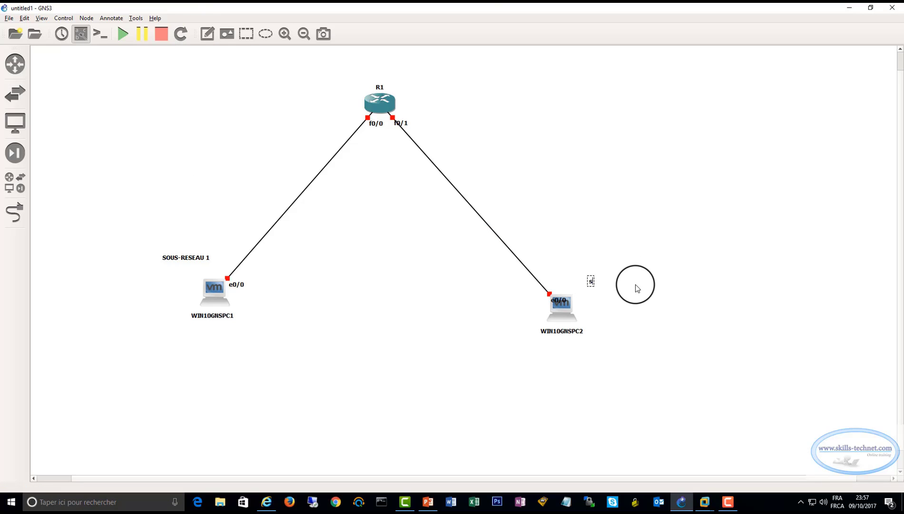
pyautogui.write('SOUS-RESEAU 2')
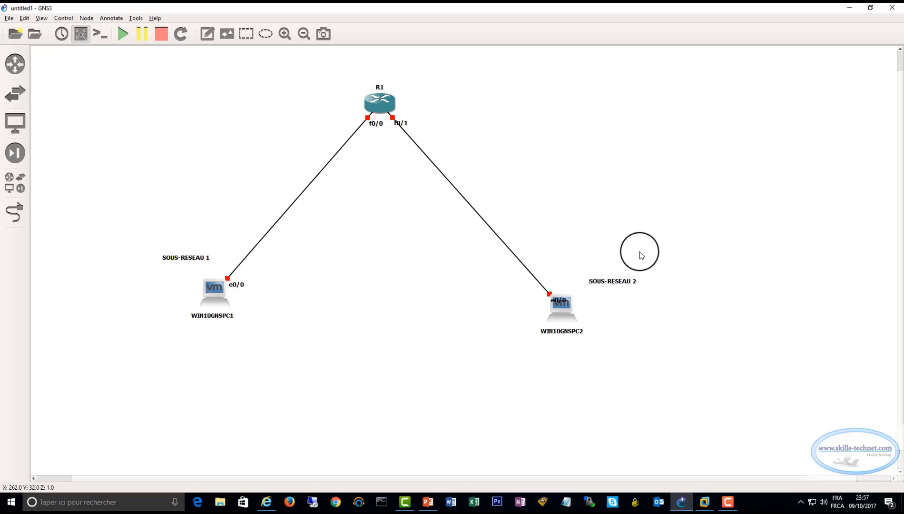
pyautogui.moveTo(577, 280); pyautogui.dragTo(561, 254)
pyautogui.moveTo(192, 255); pyautogui.dragTo(211, 240)
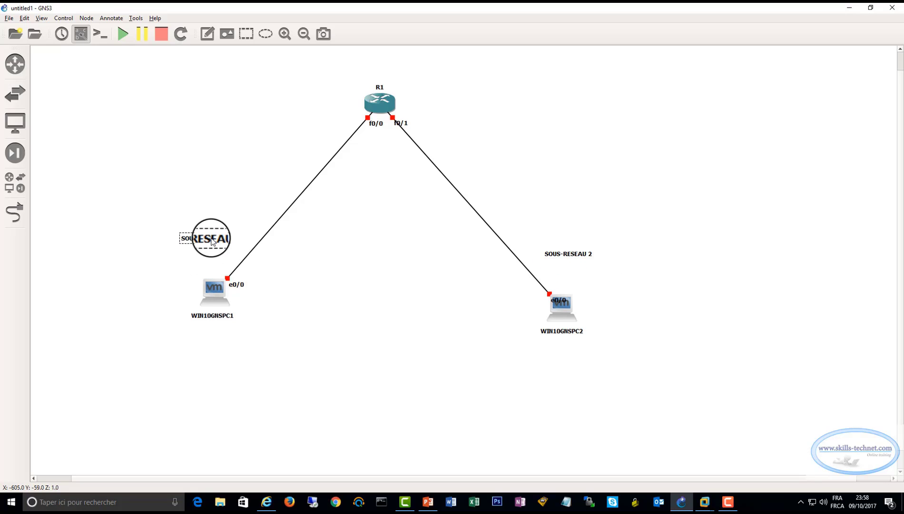
# Add a text note reading "192.168.0.0 /24" and align it directly under the SOUS-RESEAU 1 note
pyautogui.click(207, 33)
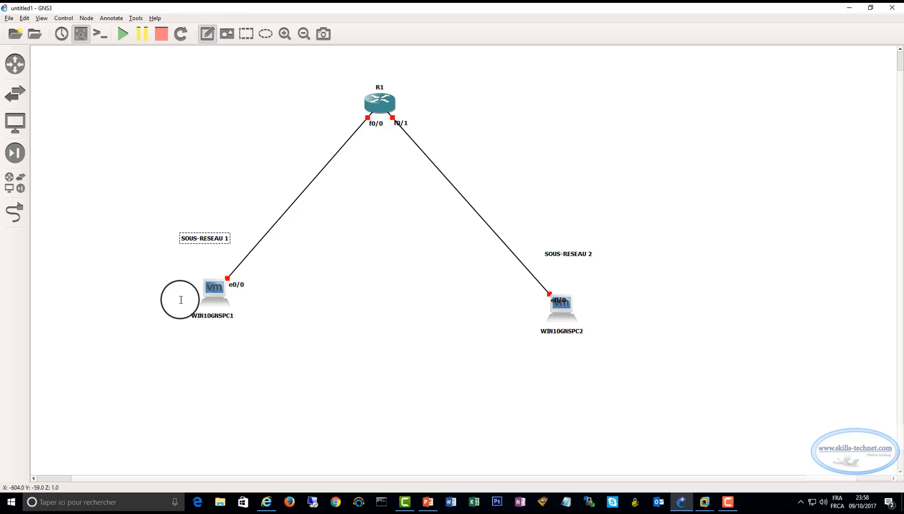
pyautogui.click(191, 254)
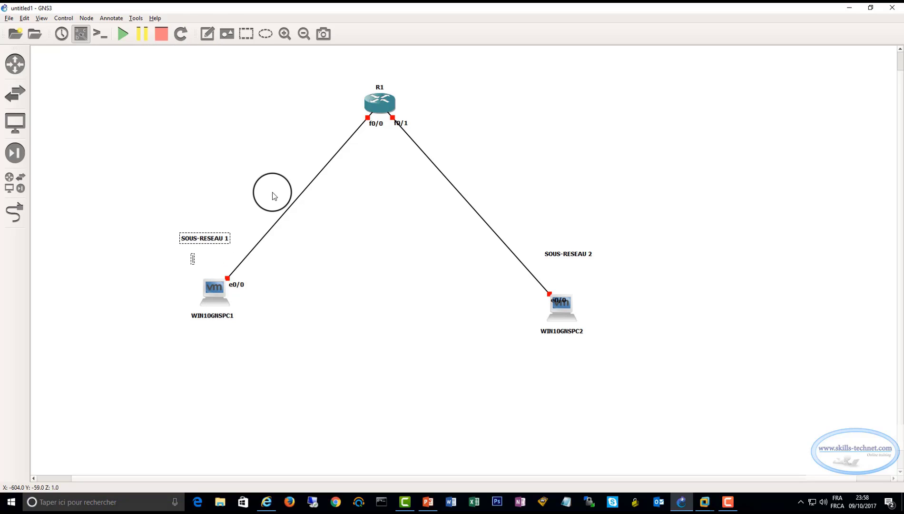
pyautogui.write('192.168')
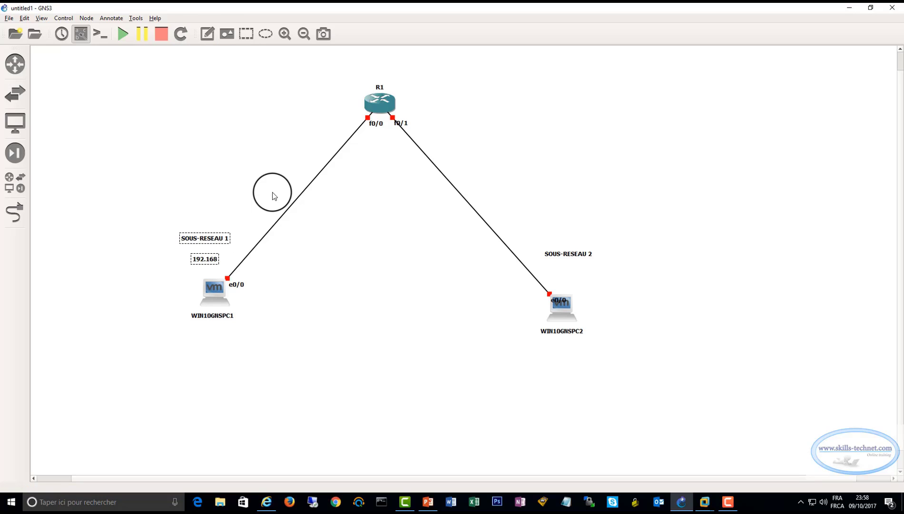
pyautogui.write('.0.0 /24')
pyautogui.moveTo(212, 259); pyautogui.dragTo(203, 254)
pyautogui.click(242, 227)
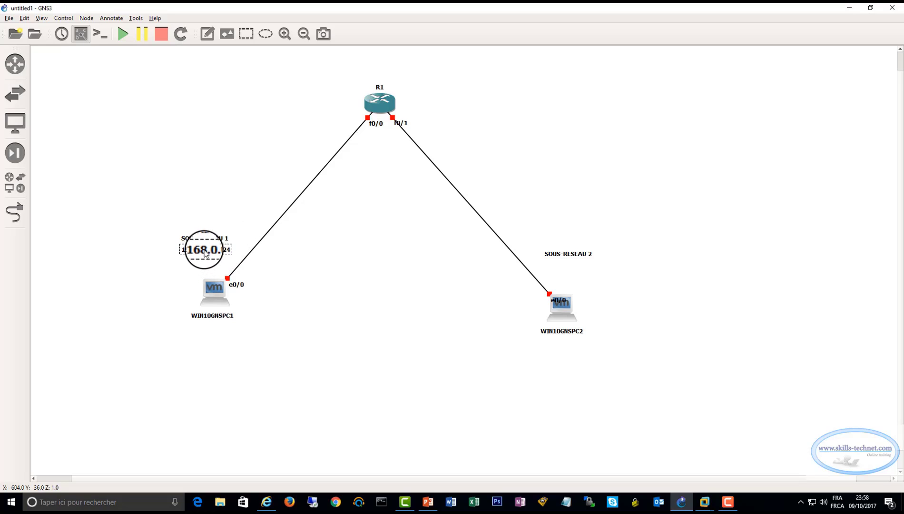
# Add a text note reading "10.0.0.0 /24" and align it directly under the SOUS-RESEAU 2 note
pyautogui.click(207, 33)
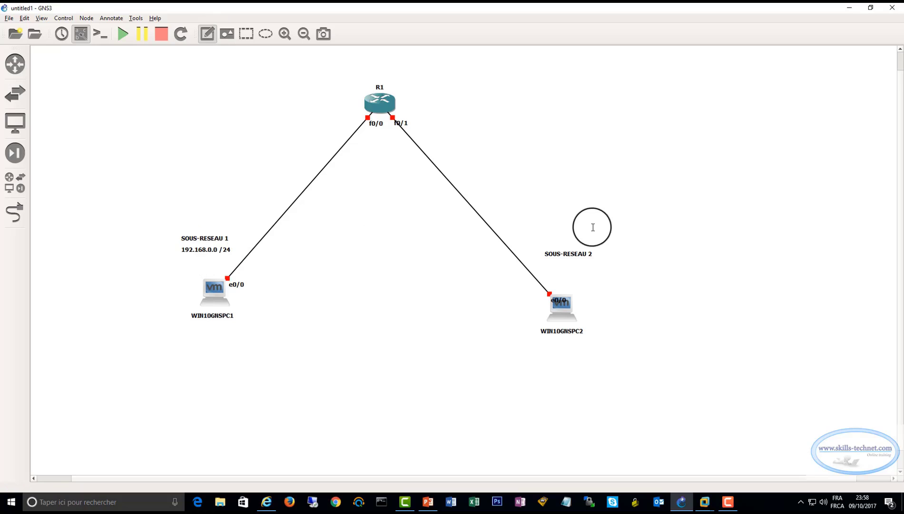
pyautogui.click(563, 267)
pyautogui.write('10')
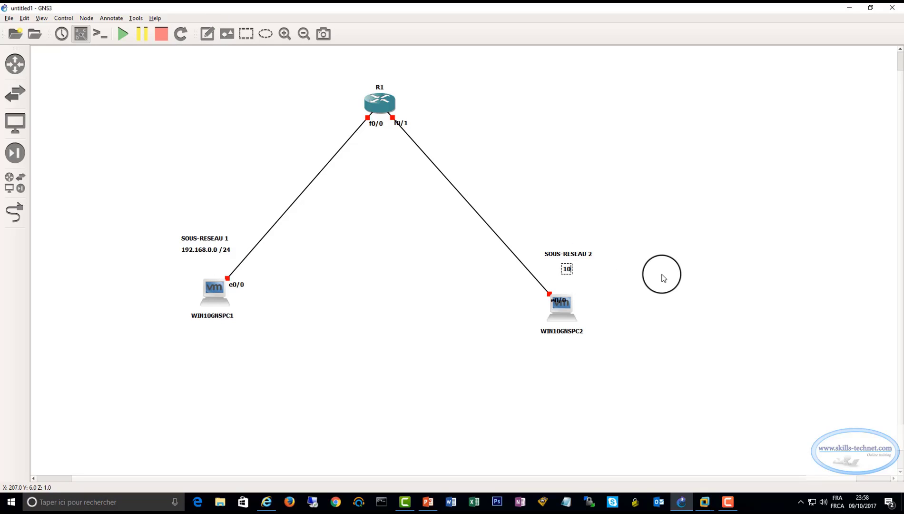
pyautogui.write('.0.0.0 /24')
pyautogui.click(663, 277)
pyautogui.moveTo(588, 270); pyautogui.dragTo(575, 265)
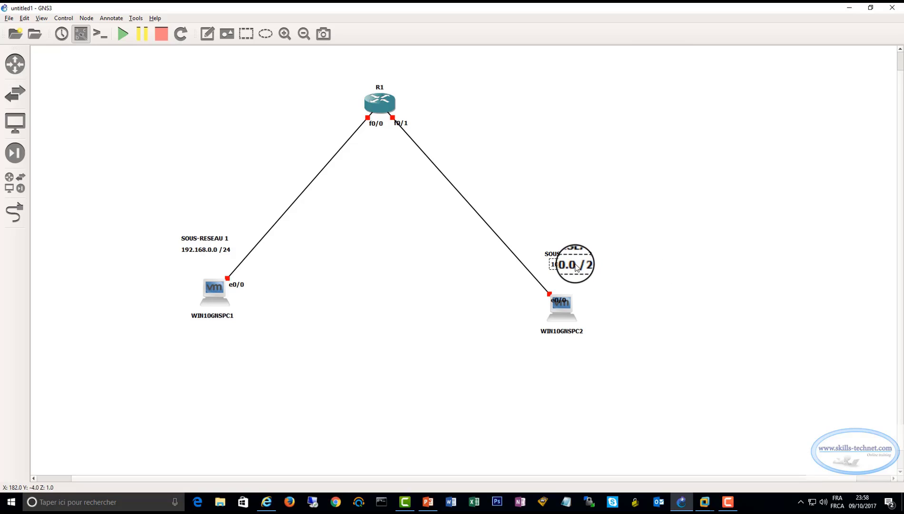
# Add a text note reading "192.168.0.254" and place it beside R1 at the f0/0 interface
pyautogui.click(208, 34)
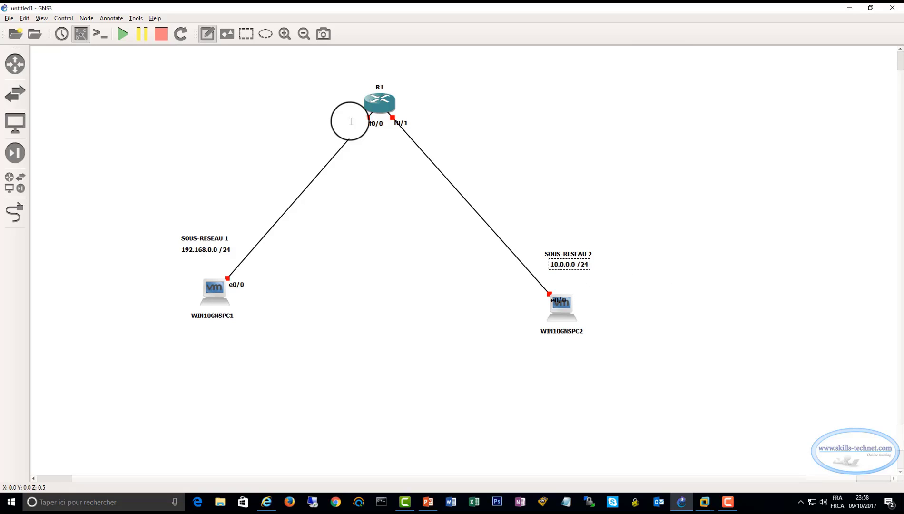
pyautogui.click(350, 122)
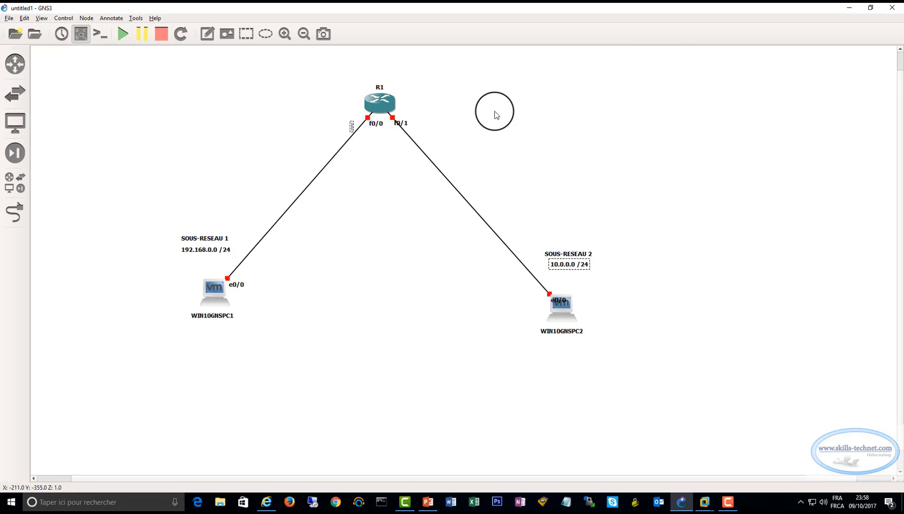
pyautogui.write('19')
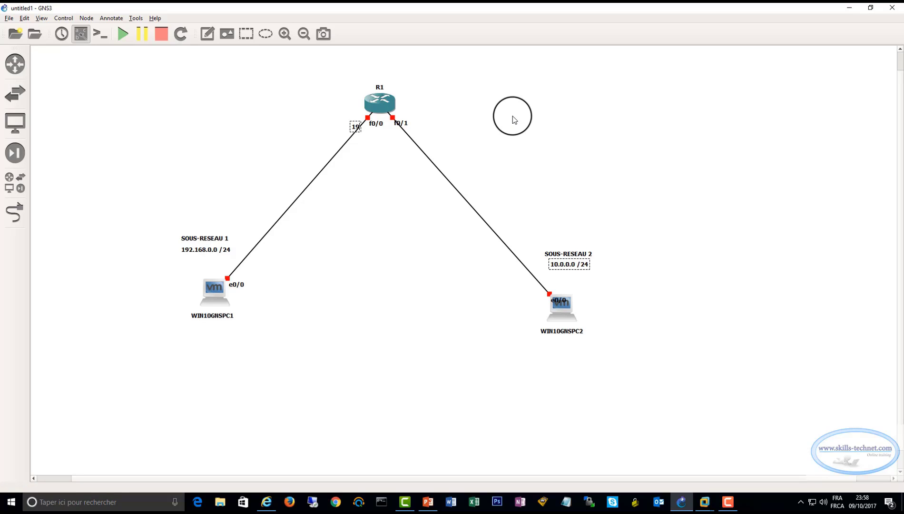
pyautogui.write('2.168.0.254')
pyautogui.click(512, 119)
pyautogui.moveTo(354, 137); pyautogui.dragTo(319, 120)
# Add a text note reading "10.0.0.254" beside R1 at the f0/1 interface
pyautogui.click(208, 33)
pyautogui.click(418, 114)
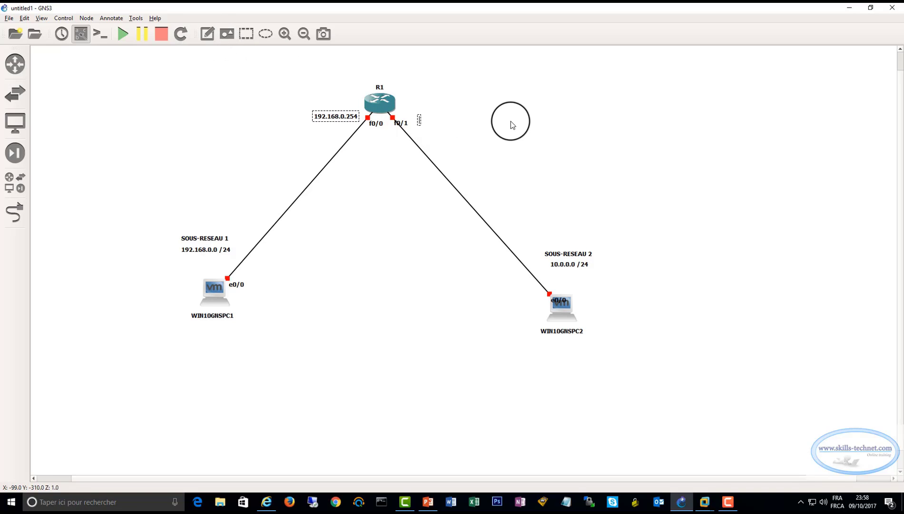
pyautogui.write('10.0.0.254')
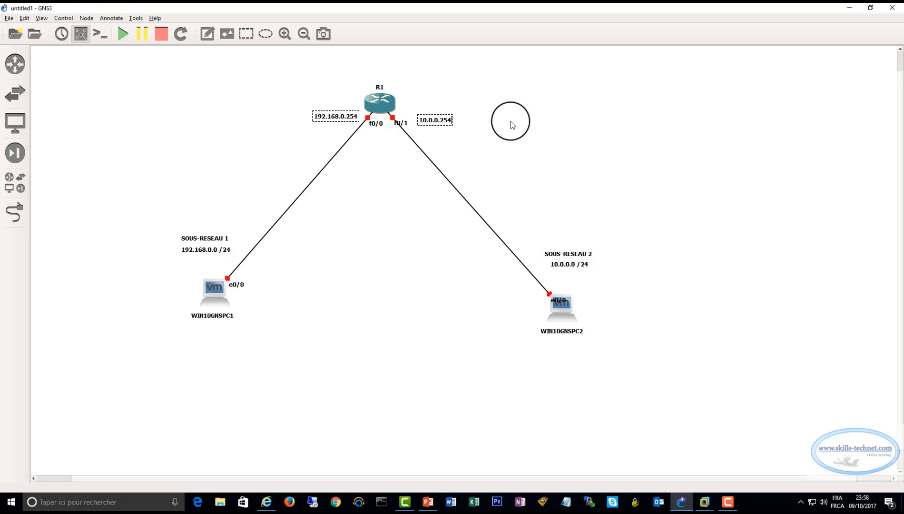
pyautogui.click(510, 120)
# Move the 10.0.0.254 note closer to R1 and place the f0/0 and f0/1 labels under their address notes
pyautogui.click(429, 120)
pyautogui.moveTo(429, 120); pyautogui.dragTo(346, 128)
pyautogui.moveTo(401, 124); pyautogui.dragTo(422, 129)
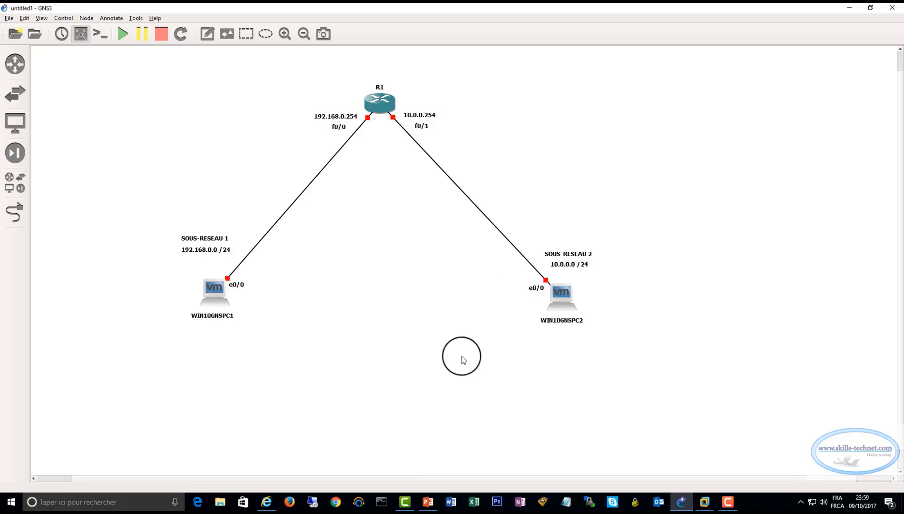
# Switch to the PowerPoint presentation to examine the DHCP data table for both subnets
pyautogui.click(427, 501)
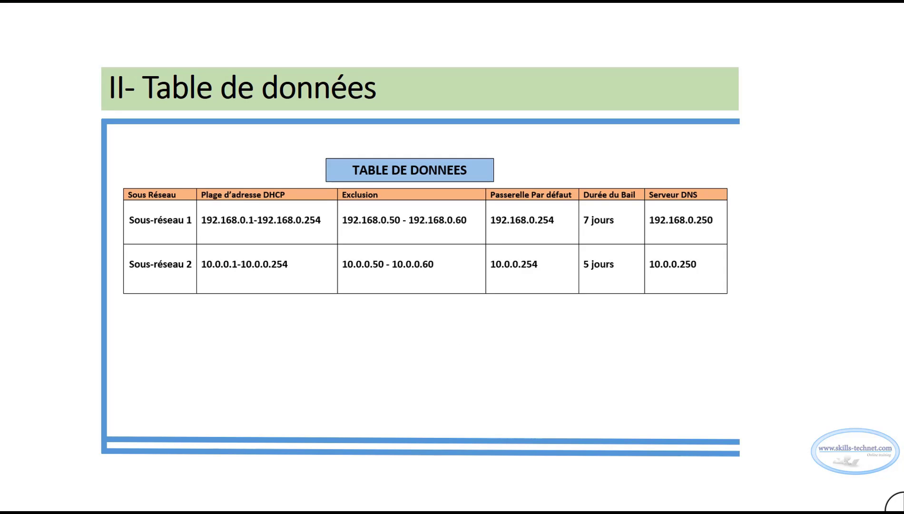